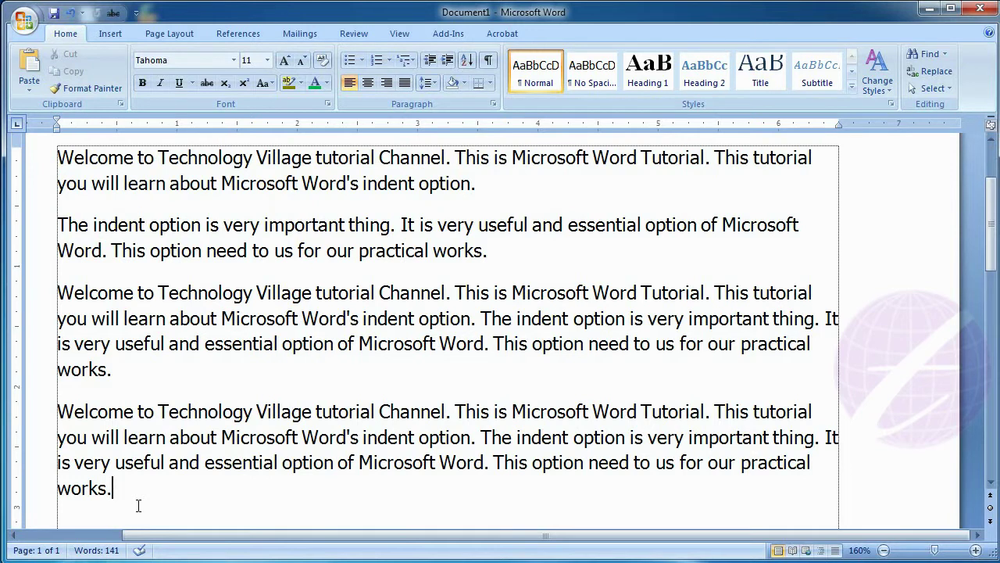
Select all the text and justify all four paragraphs
key(ctrl+a)
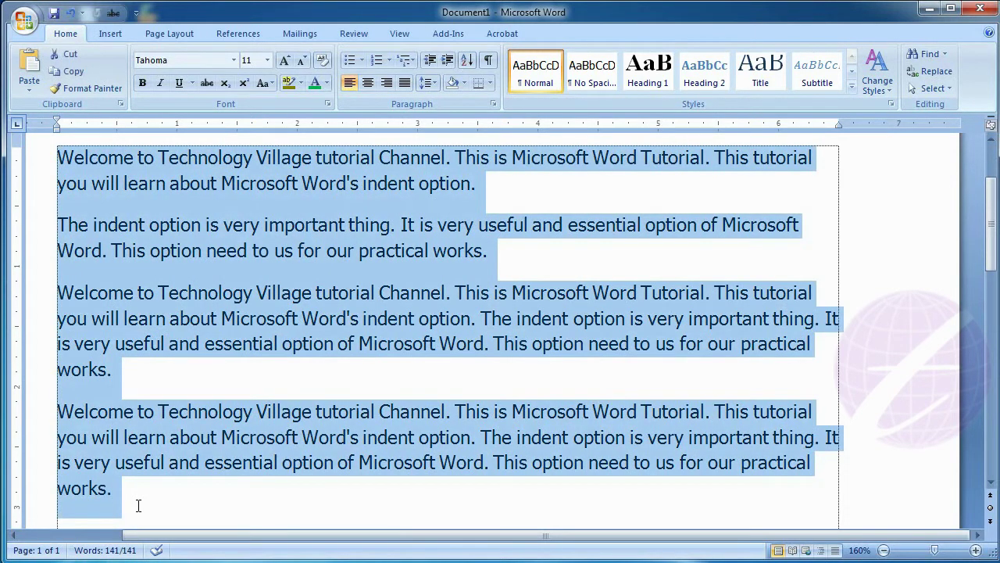
click(404, 83)
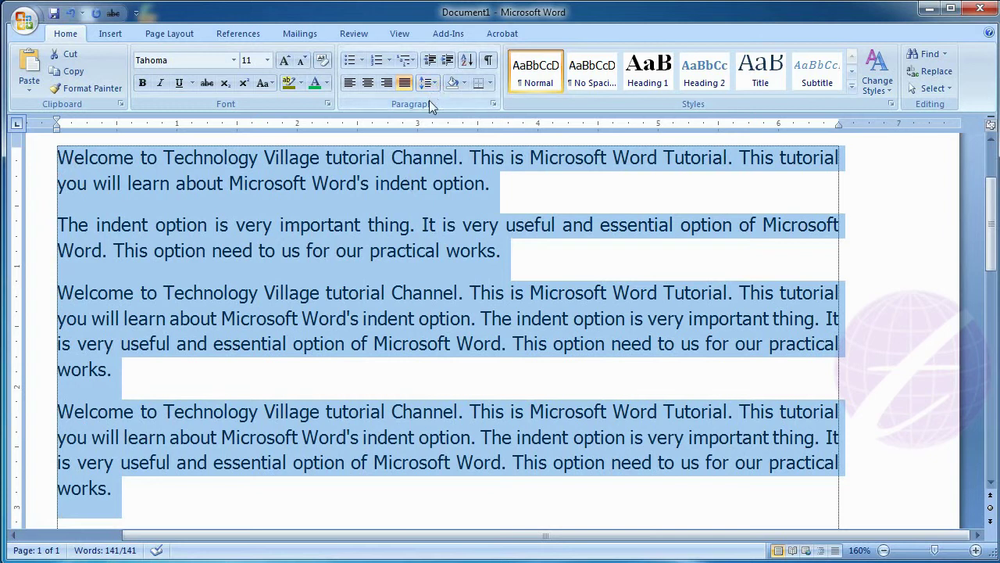
click(449, 61)
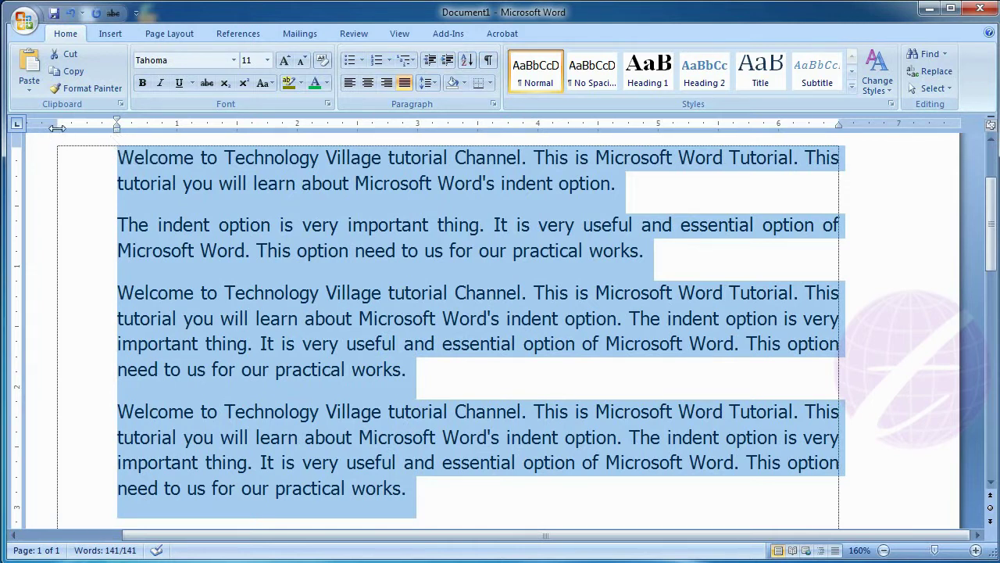
click(430, 61)
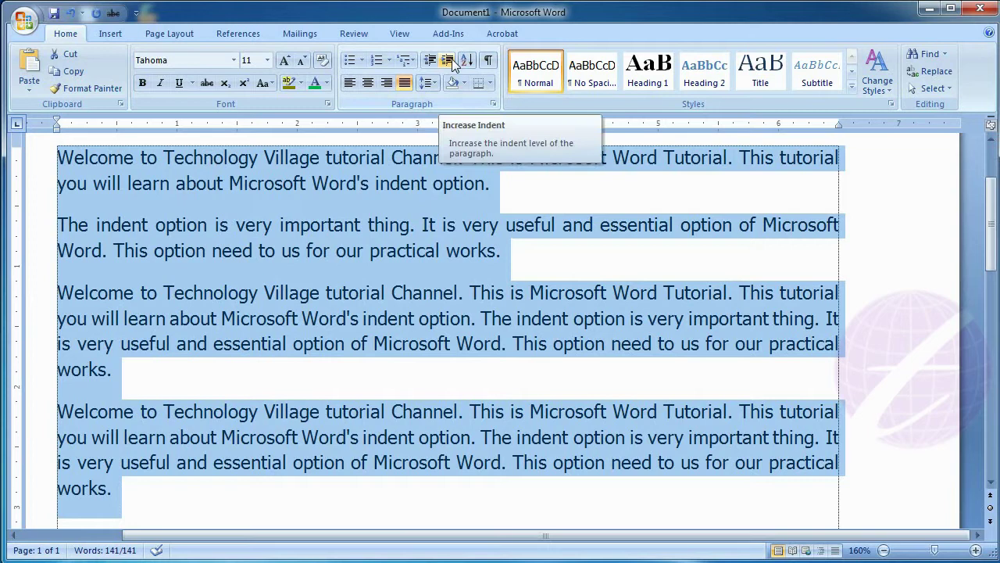
click(448, 61)
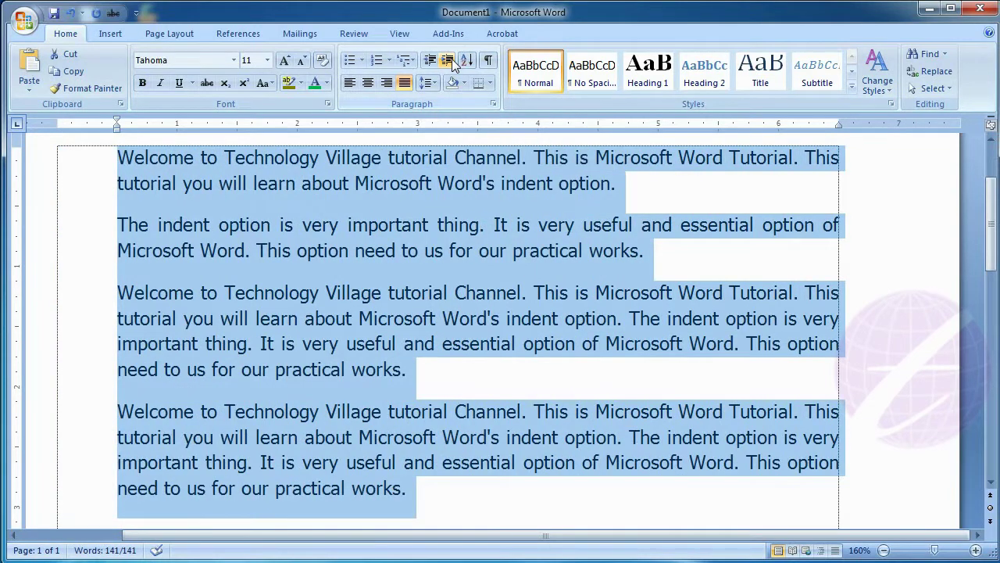
click(448, 61)
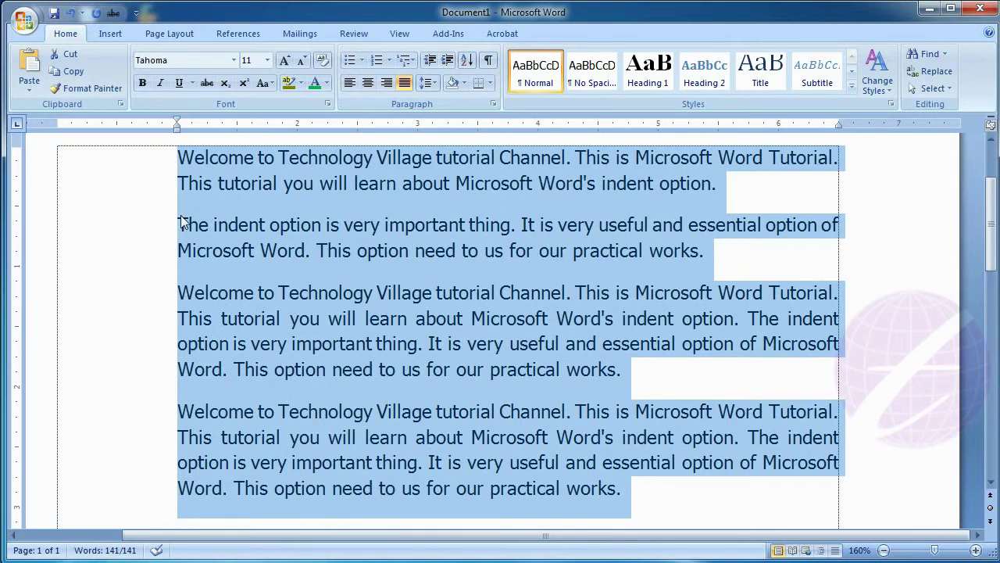
click(429, 62)
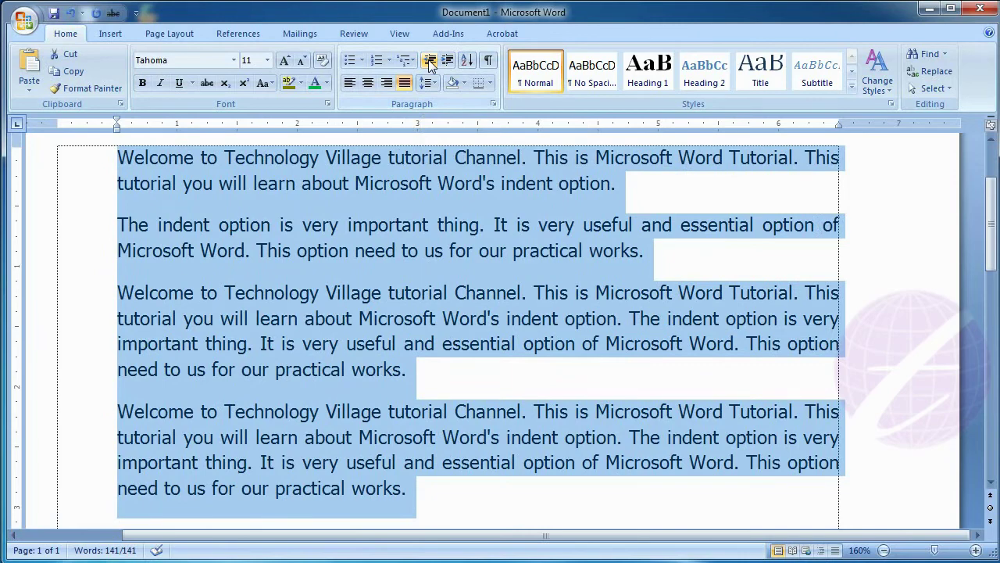
click(429, 63)
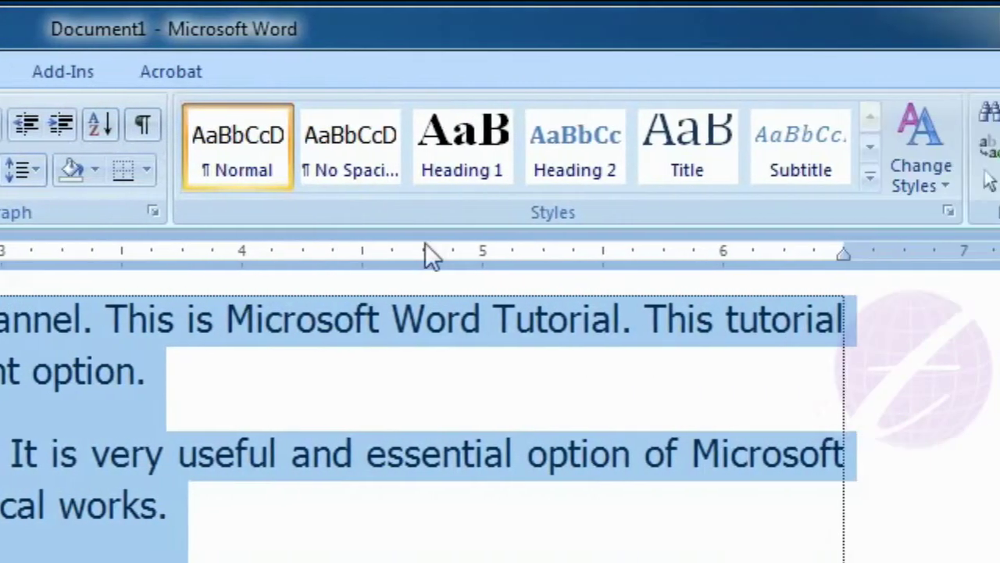
drag(695, 256, 678, 269)
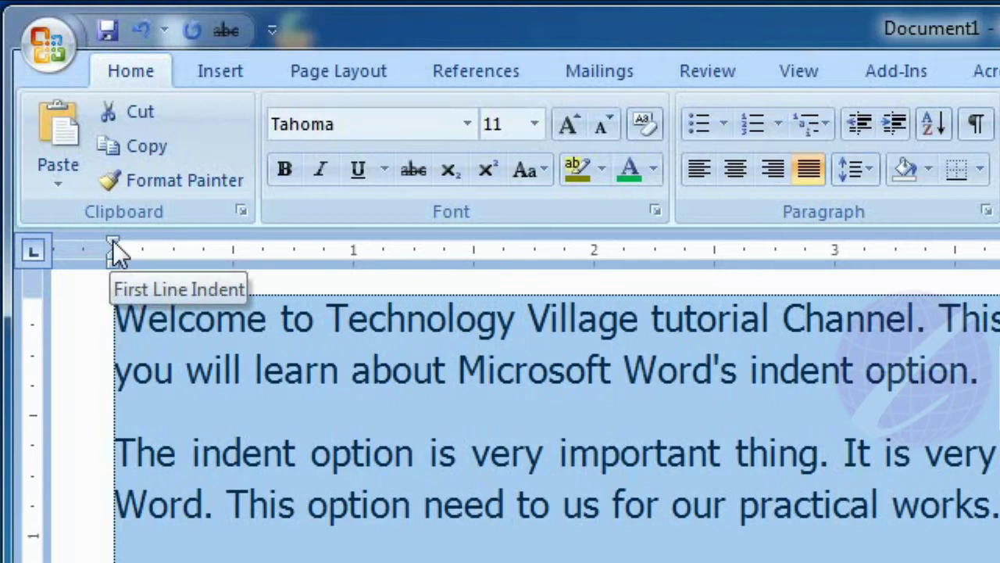
drag(115, 250, 229, 257)
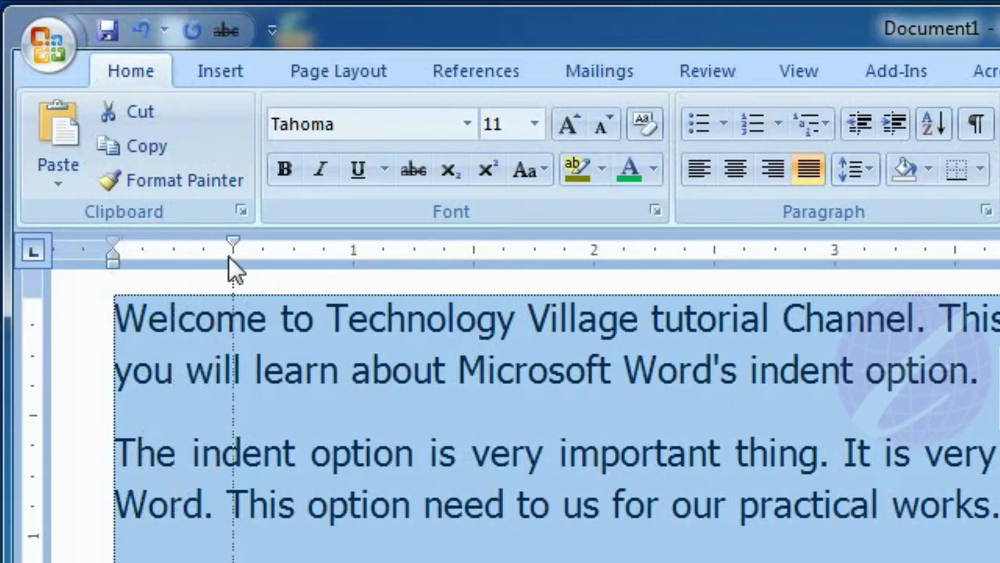
drag(229, 258, 228, 257)
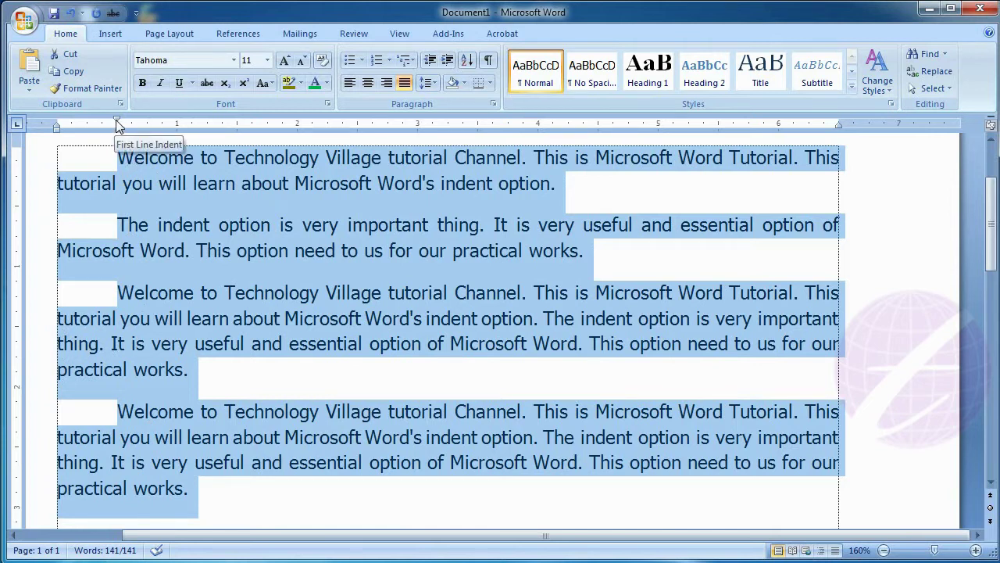
drag(117, 125, 57, 125)
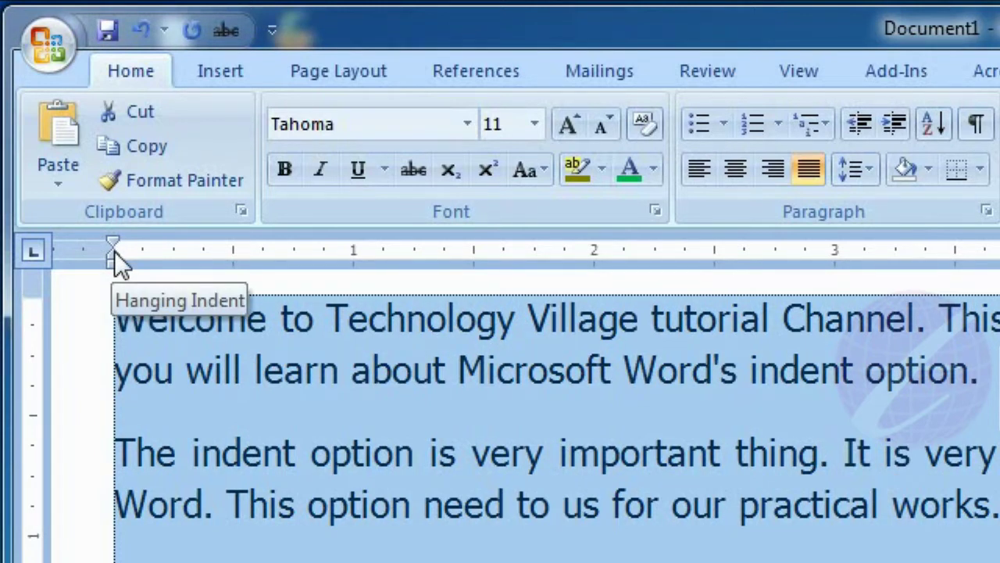
drag(116, 262, 229, 264)
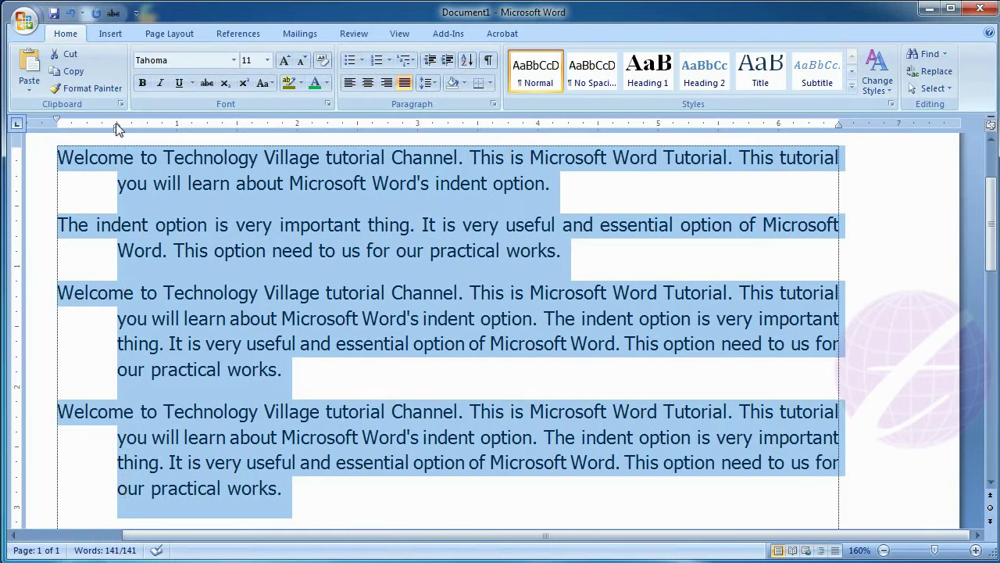
drag(116, 127, 57, 134)
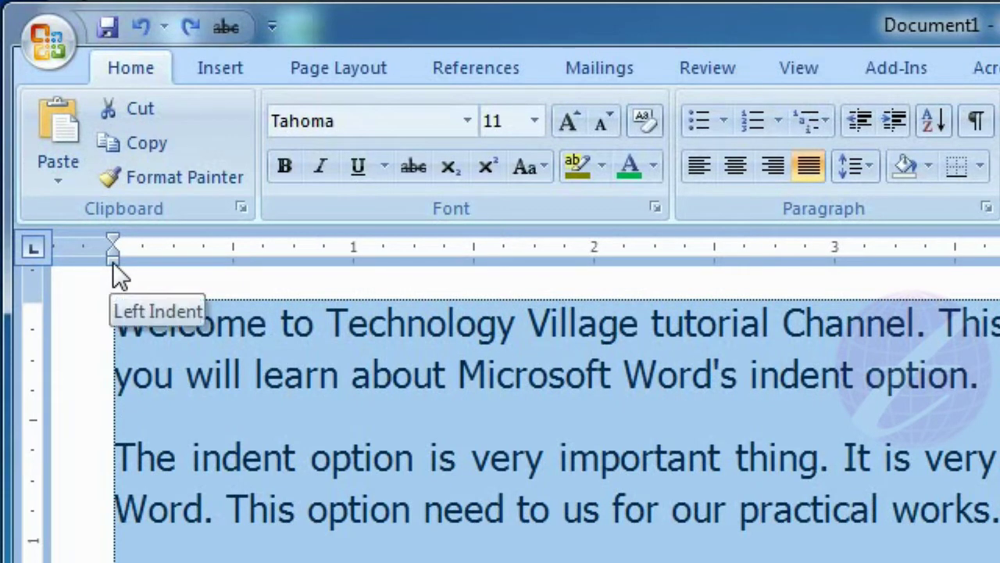
Drag the ruler's Left Indent marker to 0.5" to indent all four paragraphs
drag(112, 261, 207, 262)
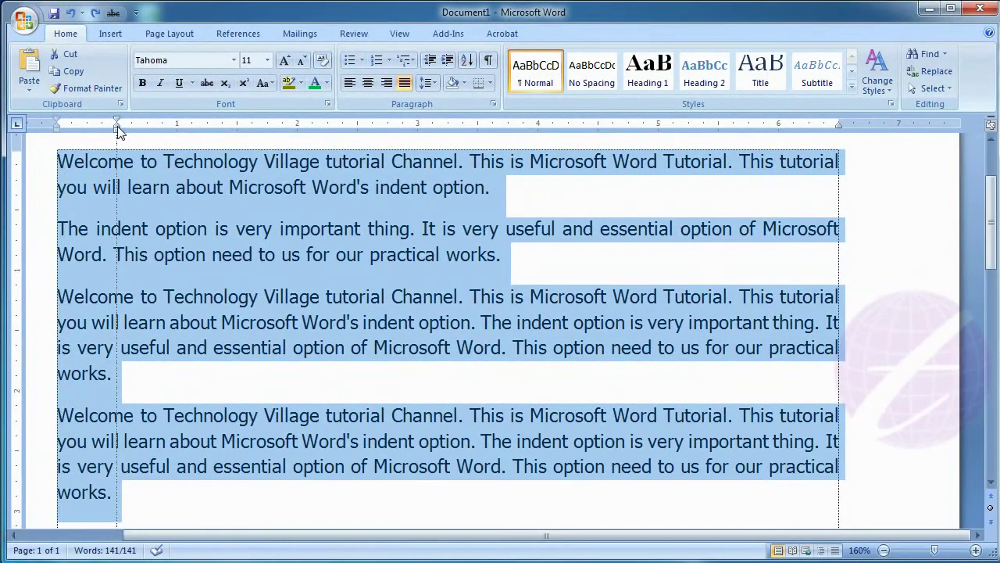
drag(156, 195, 116, 127)
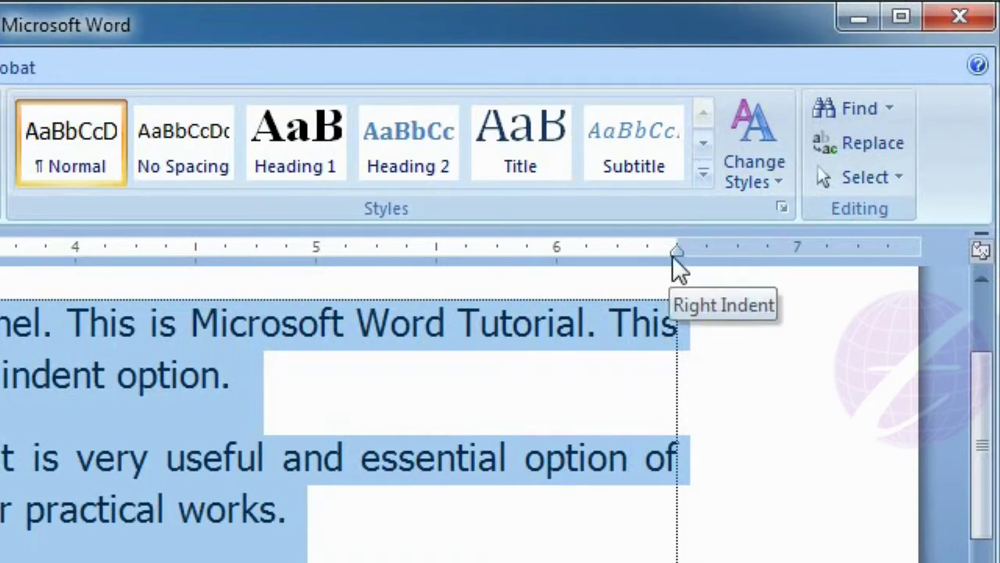
Return the ruler's Left Indent marker to 0 and the Right Indent marker to the right margin
drag(675, 259, 523, 275)
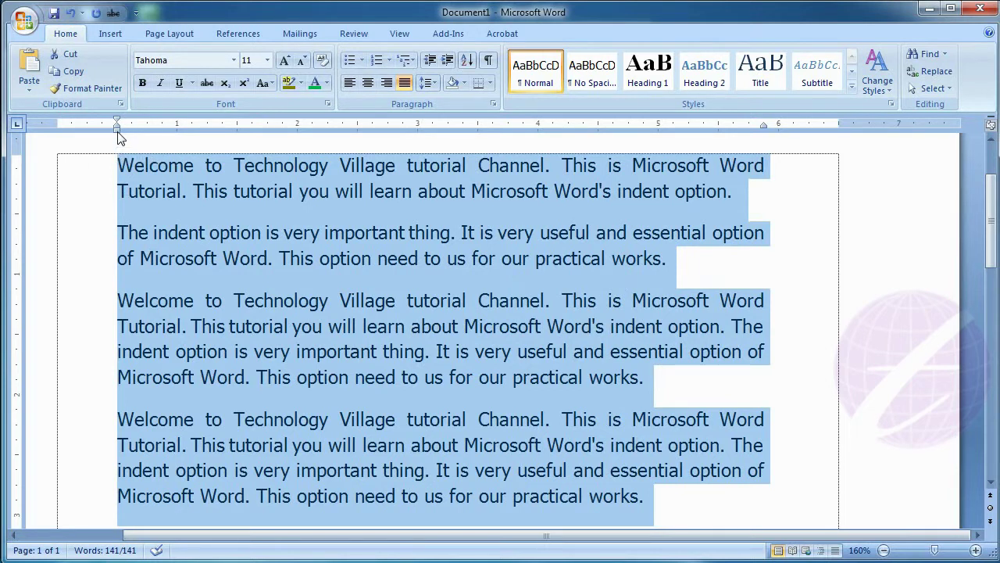
drag(117, 137, 57, 134)
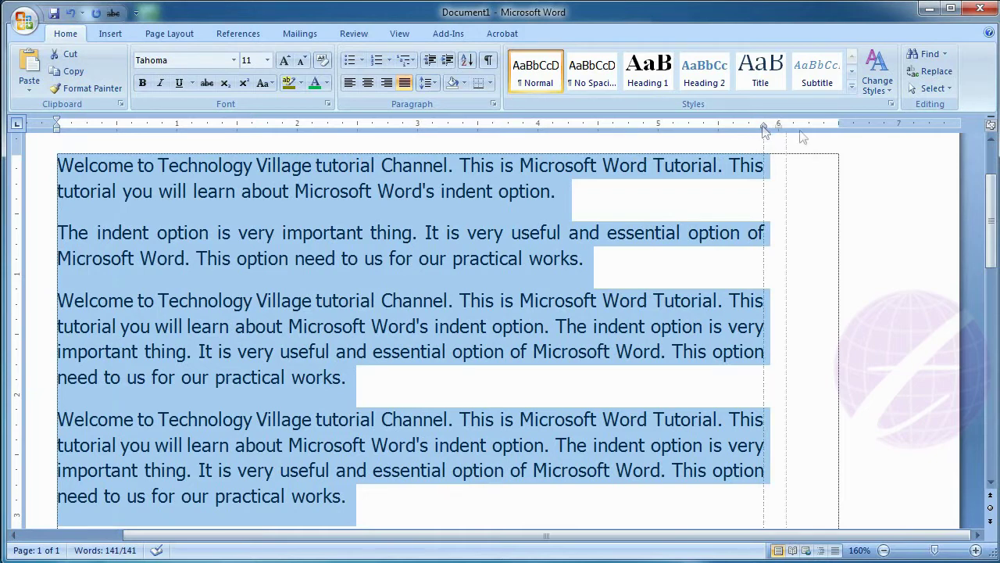
drag(764, 129, 840, 143)
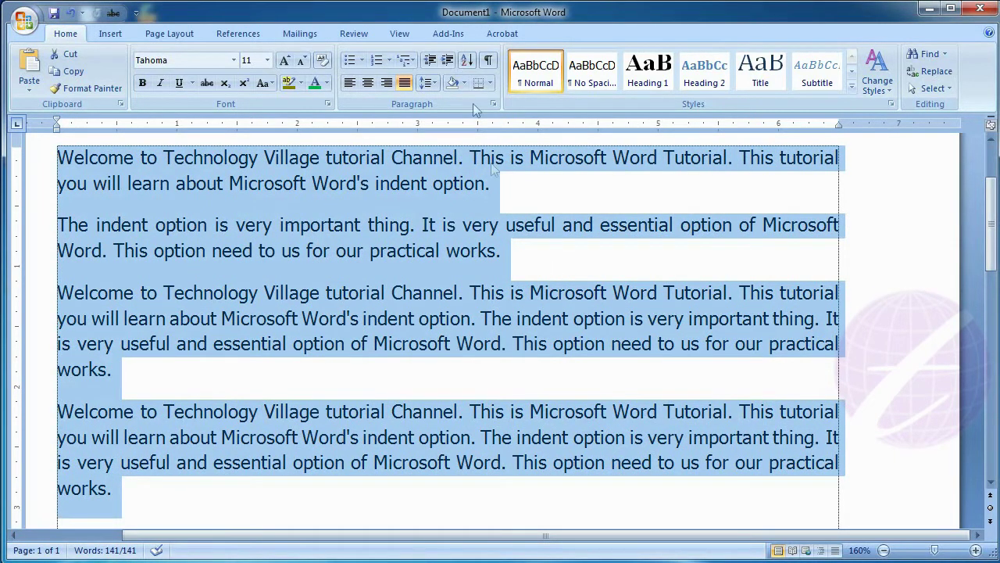
click(448, 61)
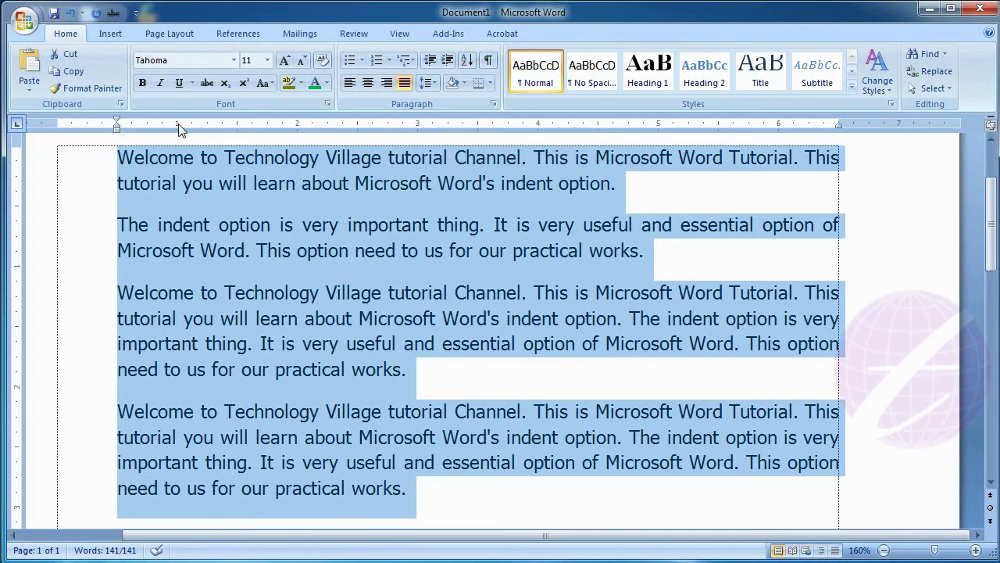
click(454, 63)
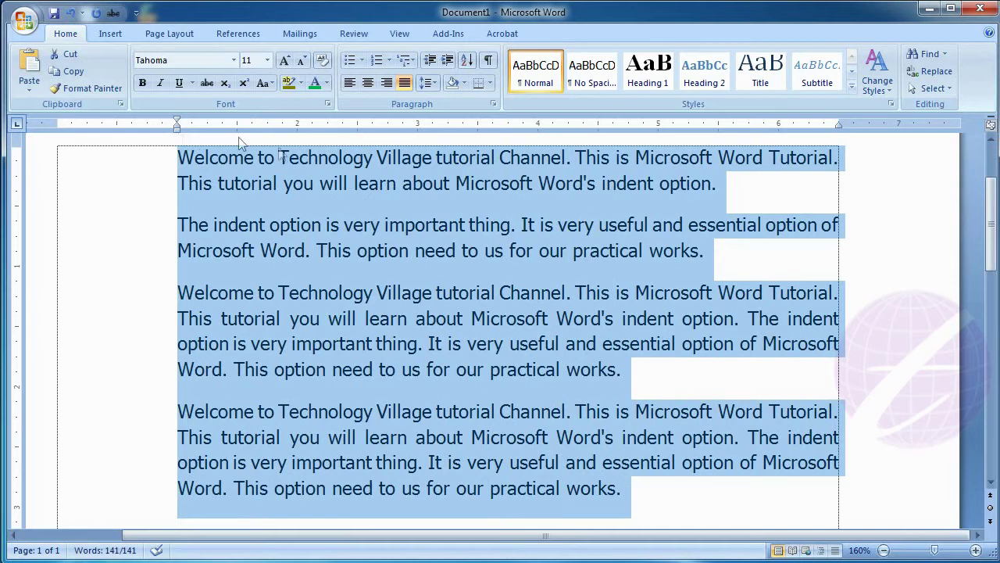
click(431, 62)
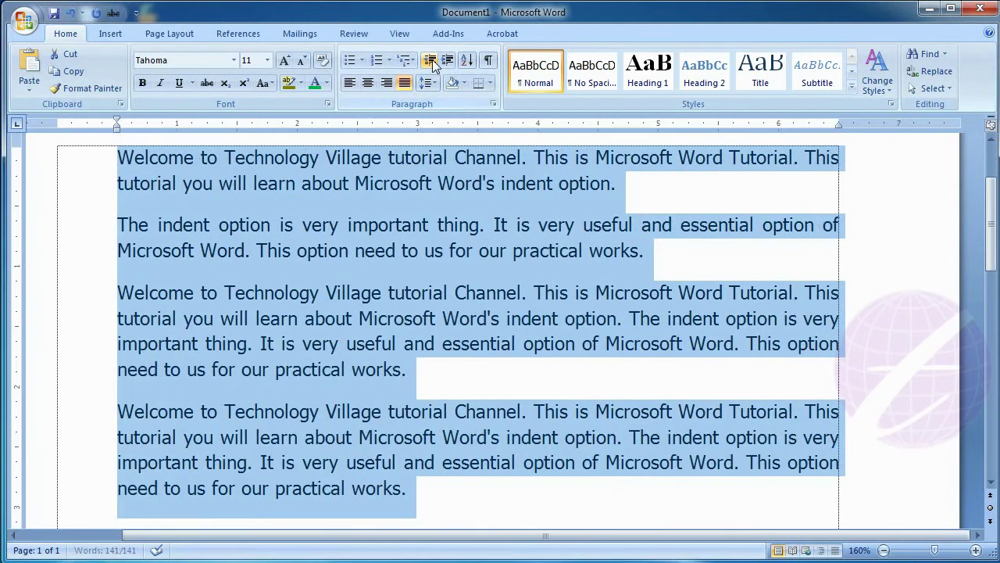
click(432, 62)
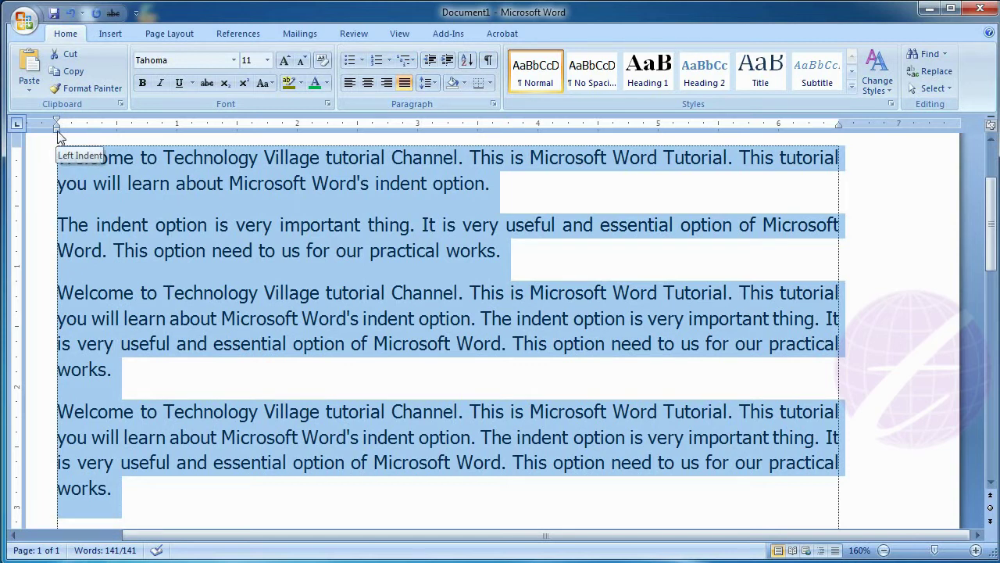
drag(57, 131, 147, 138)
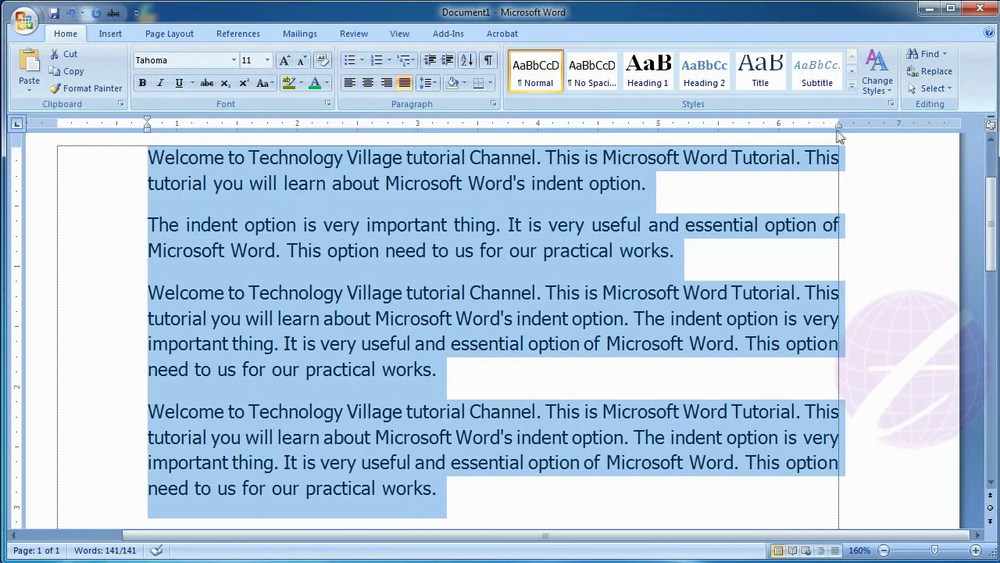
drag(839, 127, 764, 127)
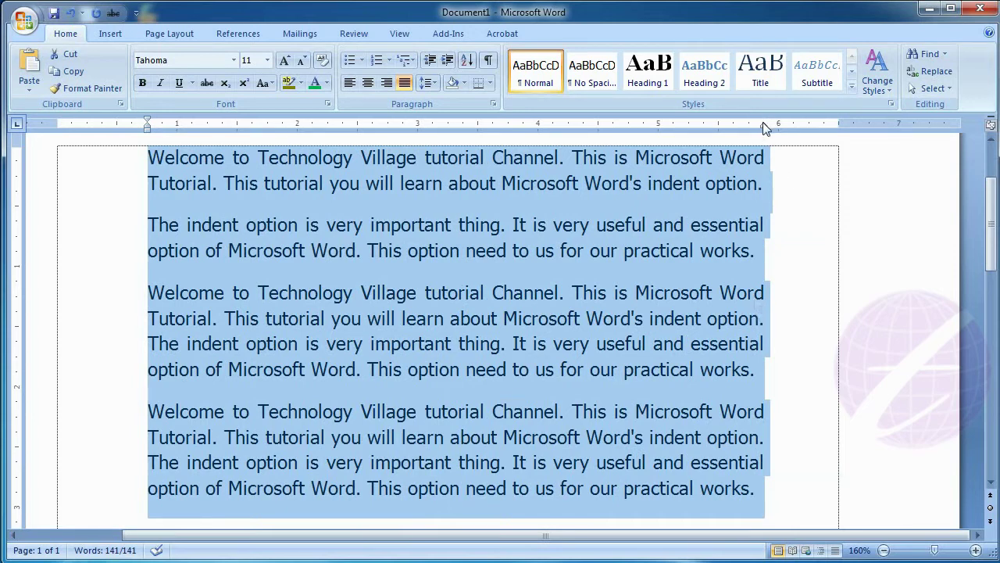
drag(763, 125, 838, 125)
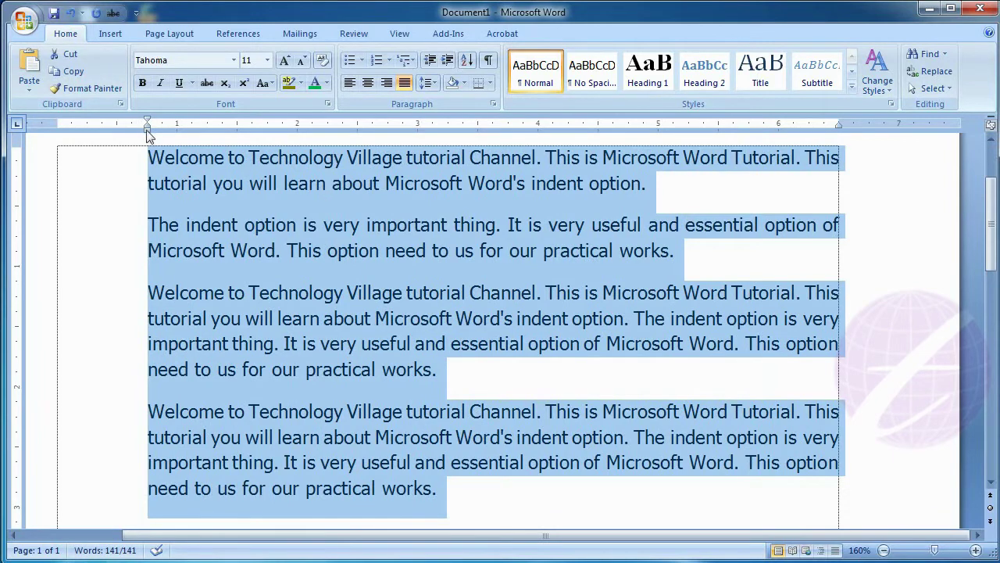
drag(148, 129, 57, 129)
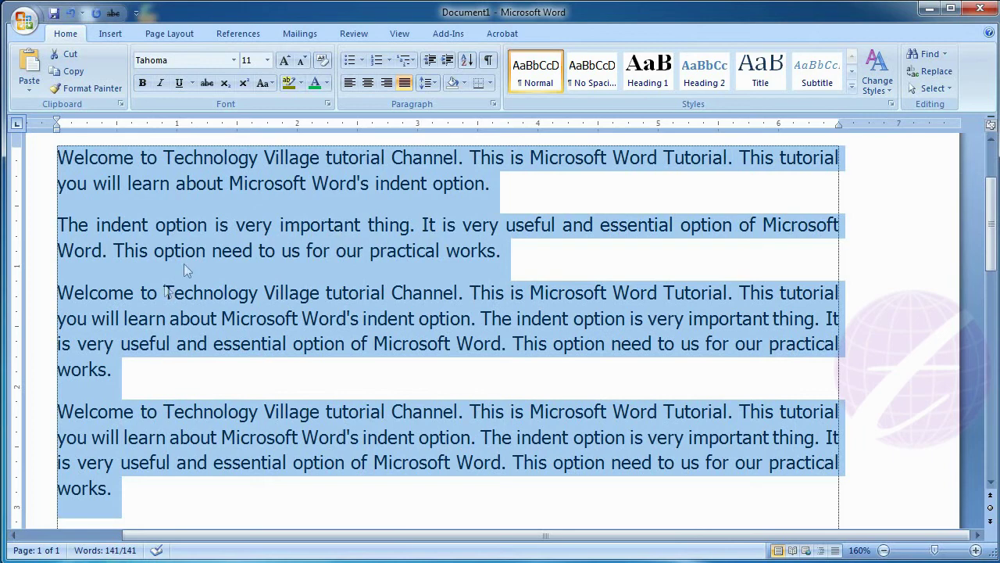
click(199, 226)
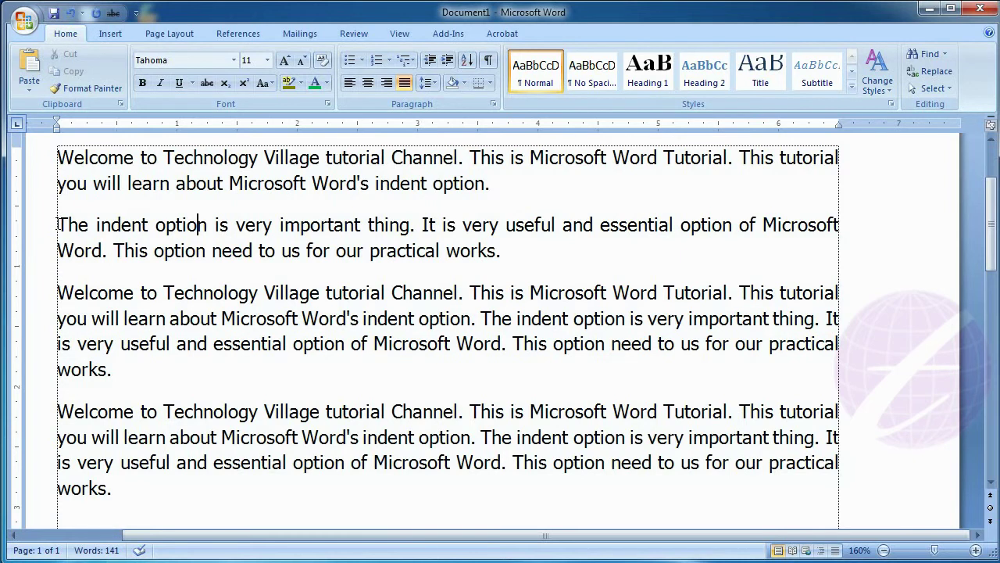
Select the second paragraph and set its ruler indents to 2" left and 5" right
drag(39, 232, 39, 248)
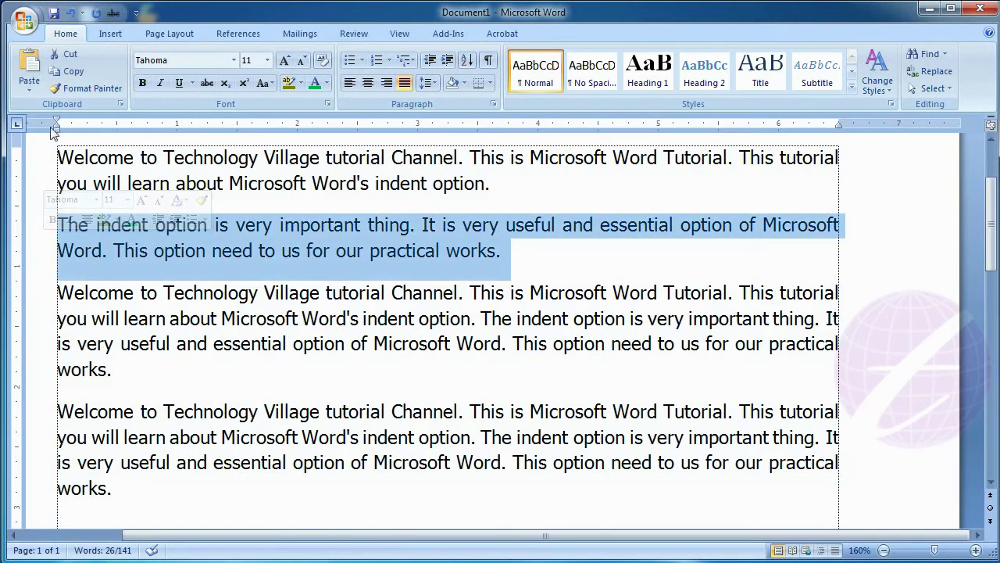
drag(57, 130, 297, 127)
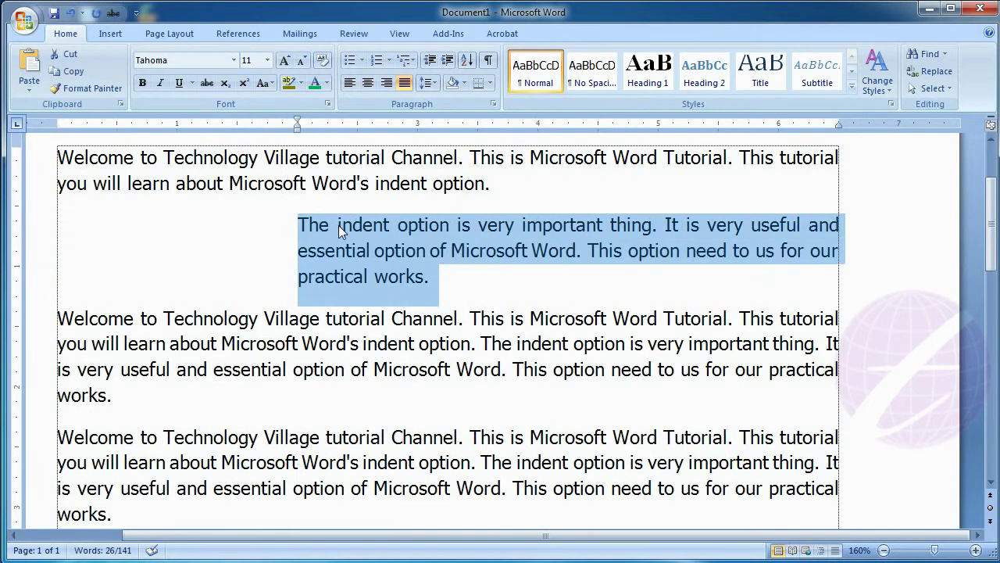
drag(839, 125, 662, 141)
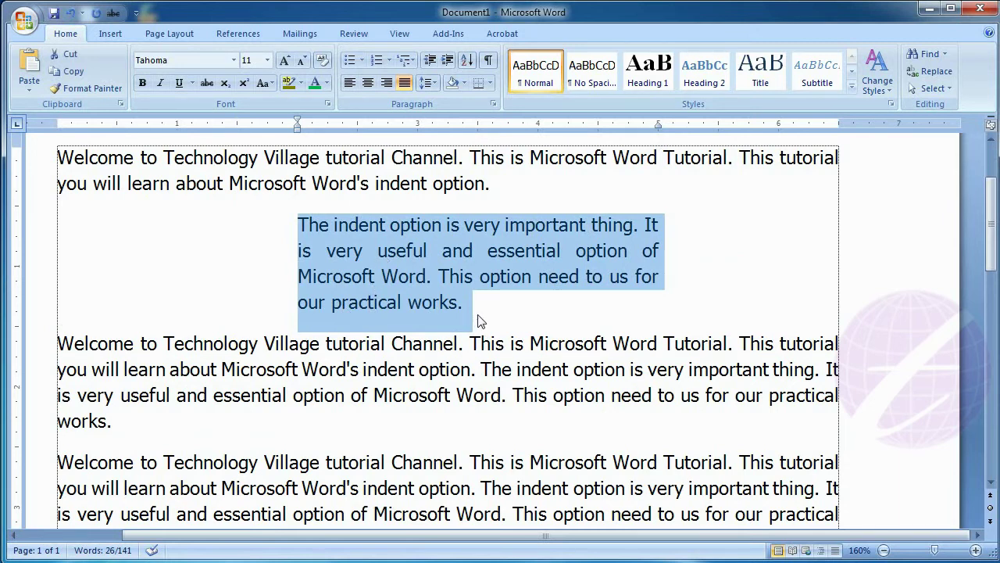
Make the selected second paragraph bold, then deselect it
click(143, 84)
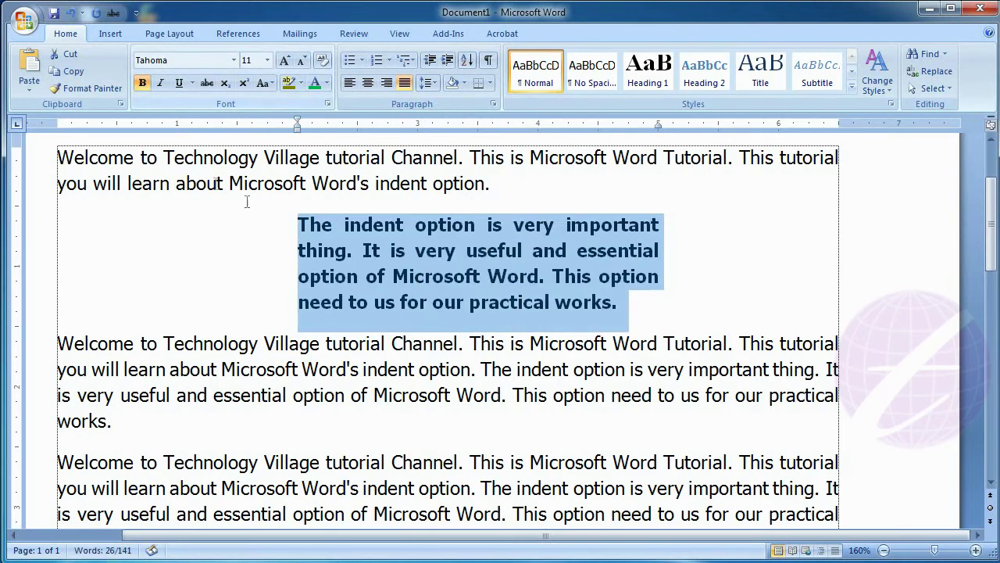
click(446, 352)
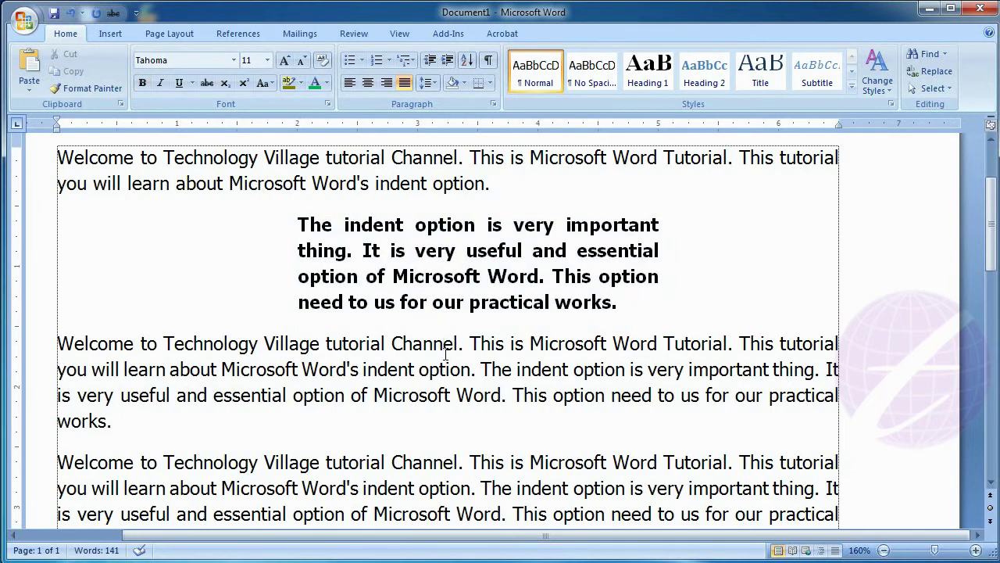